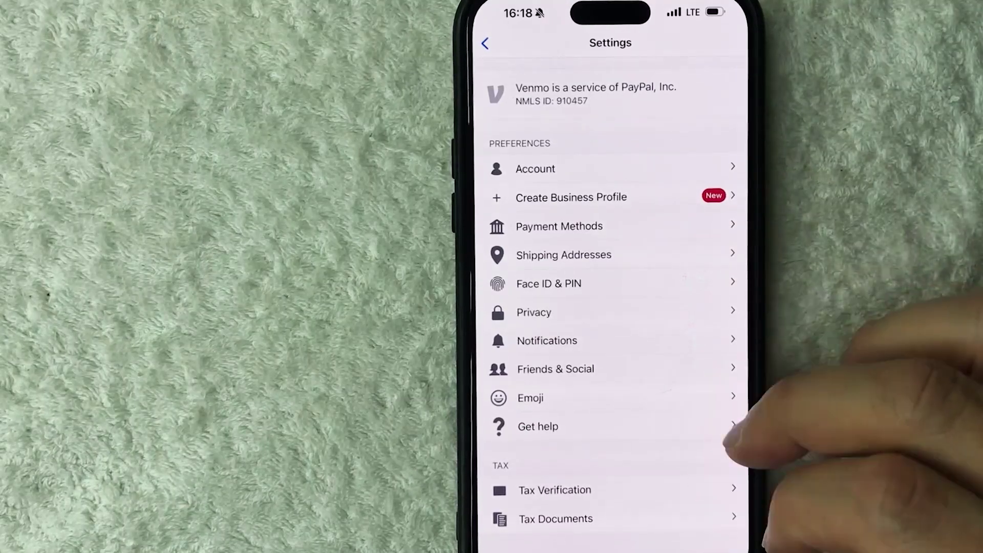
{"action": "scroll", "coordinate": [711, 380], "scroll_direction": "down", "scroll_amount": 2}
{"action": "scroll", "coordinate": [711, 380], "scroll_direction": "down", "scroll_amount": 5}
{"action": "scroll", "coordinate": [710, 415], "scroll_direction": "down", "scroll_amount": 4}
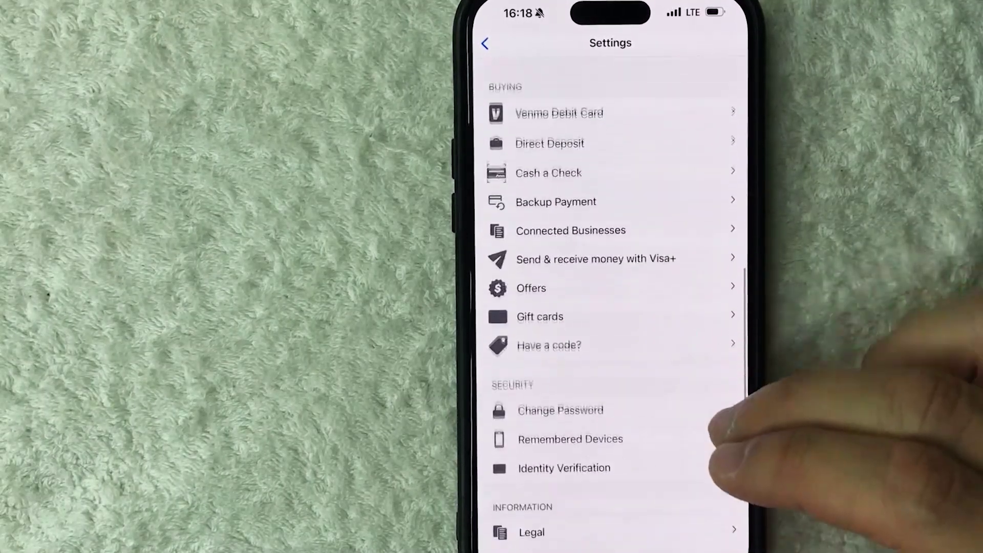
{"action": "scroll", "coordinate": [710, 416], "scroll_direction": "down", "scroll_amount": 4}
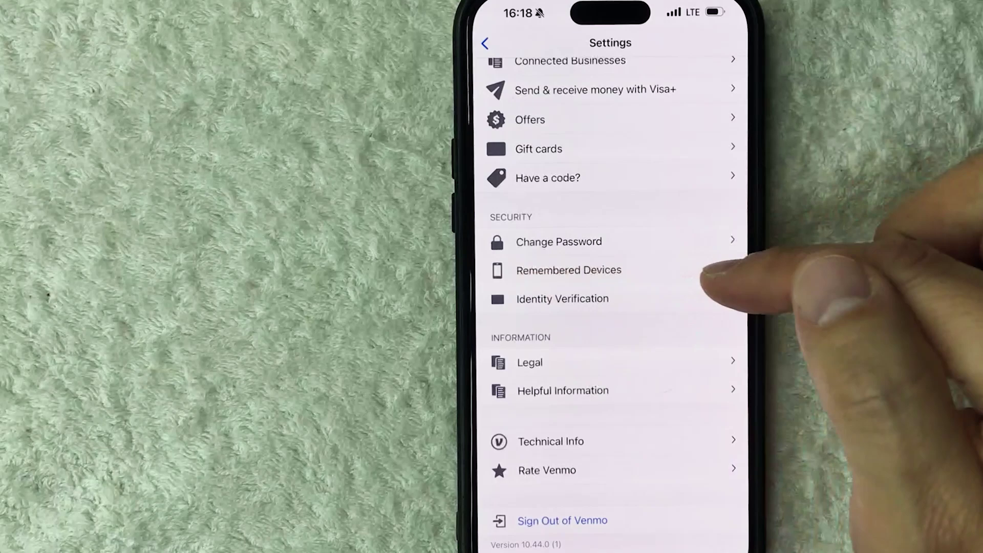
Remove the iPhone remembered since Sep 12, 2020 from Venmo's Remembered Devices list.
{"action": "left_click", "coordinate": [730, 270]}
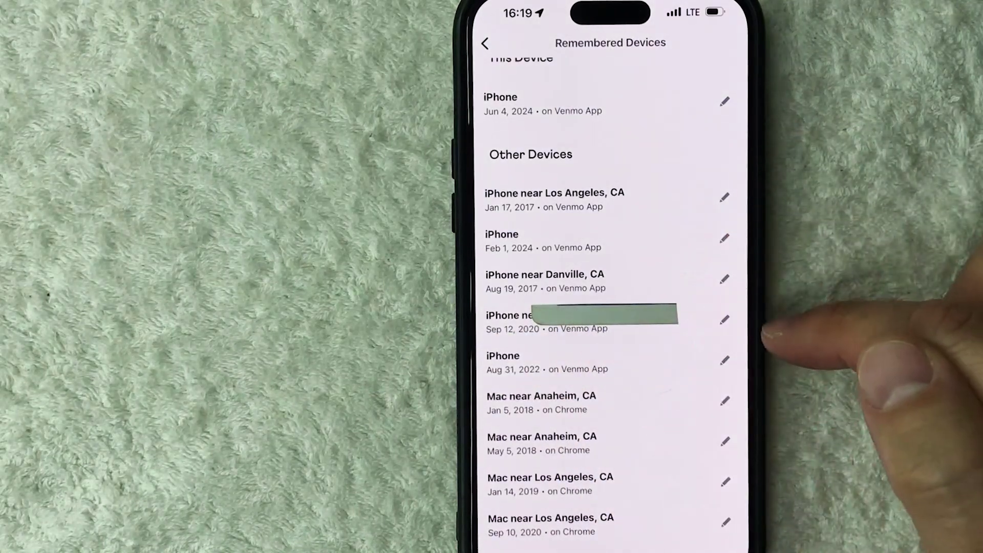
{"action": "left_click", "coordinate": [724, 319]}
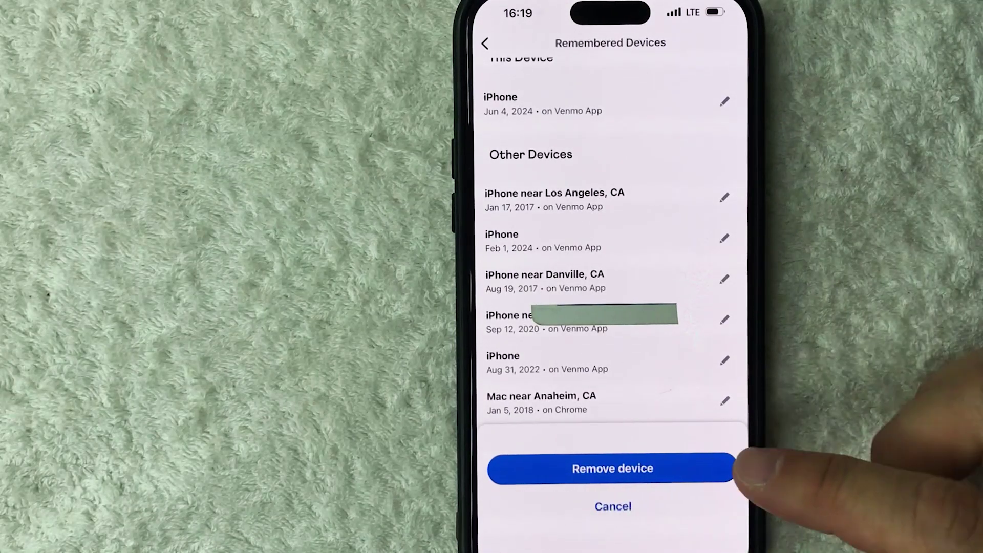
{"action": "left_click", "coordinate": [722, 471]}
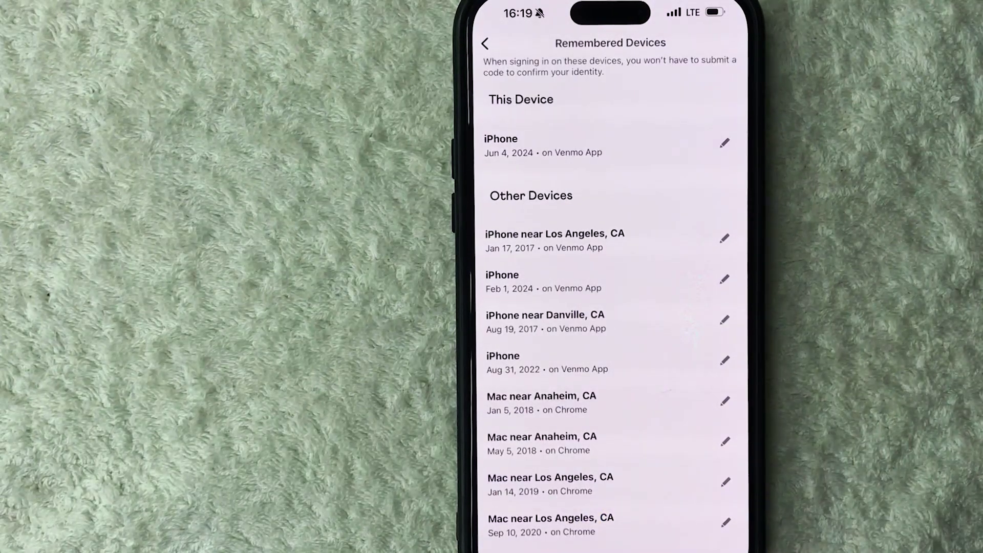